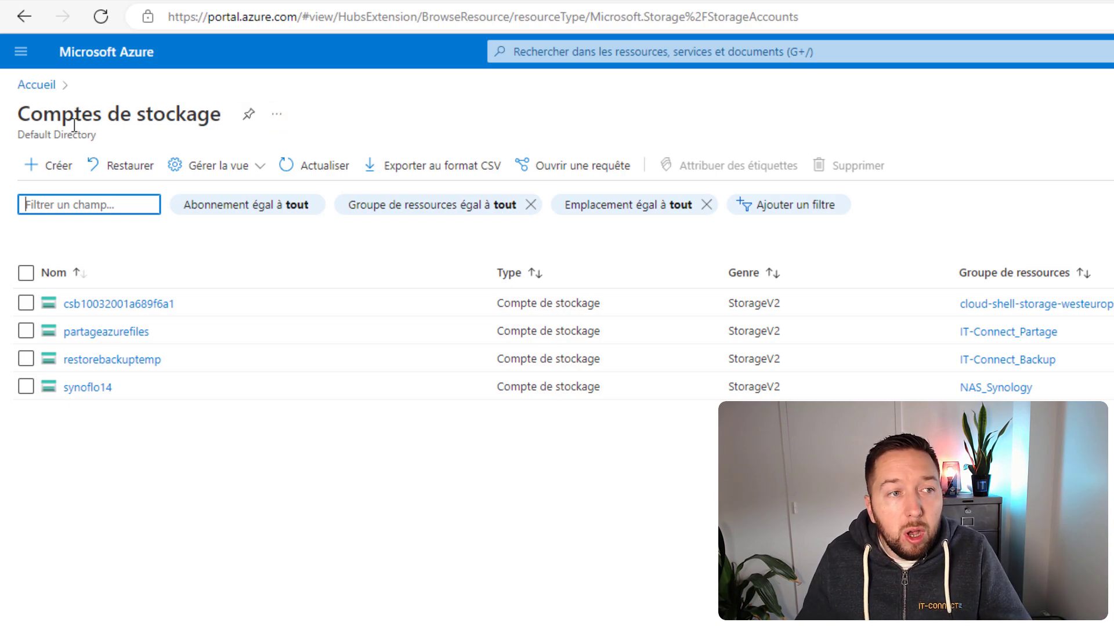
pyautogui.click(55, 172)
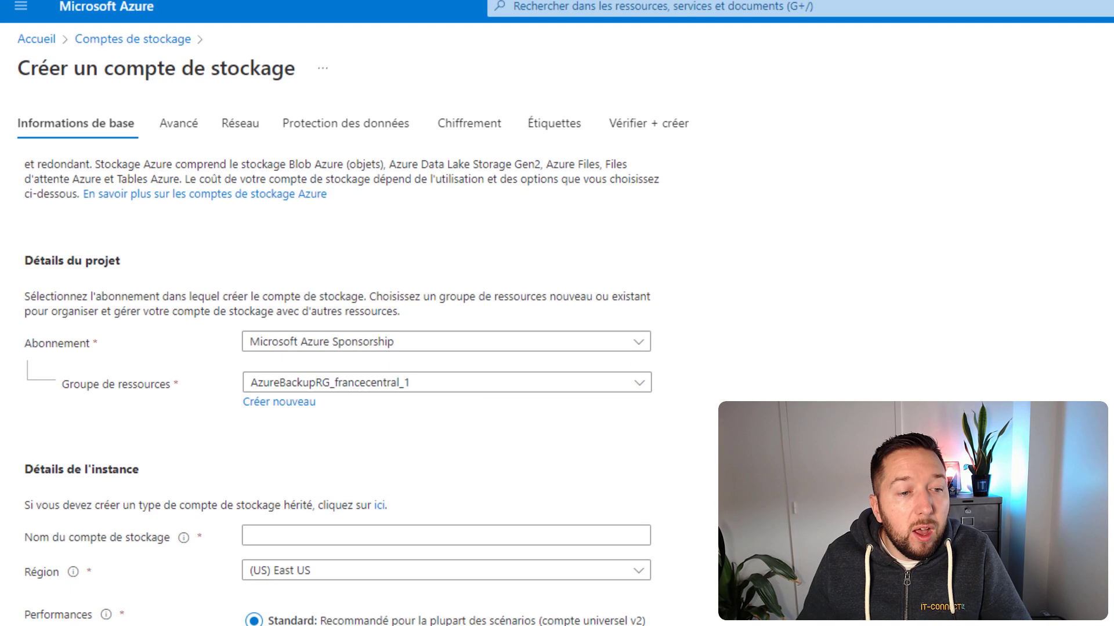
pyautogui.click(458, 330)
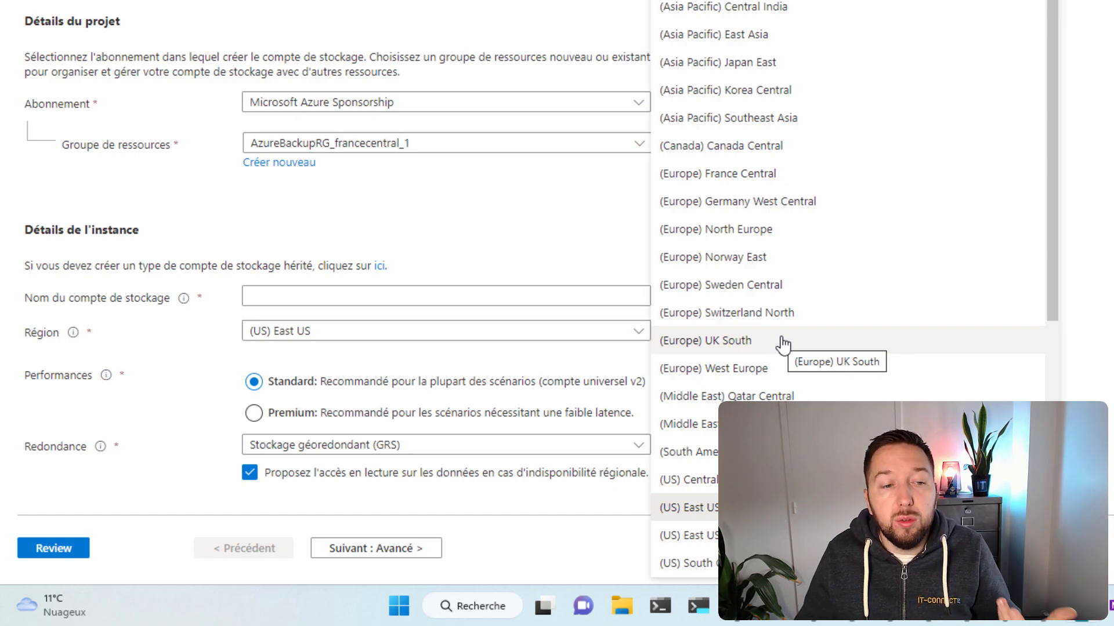
pyautogui.click(168, 394)
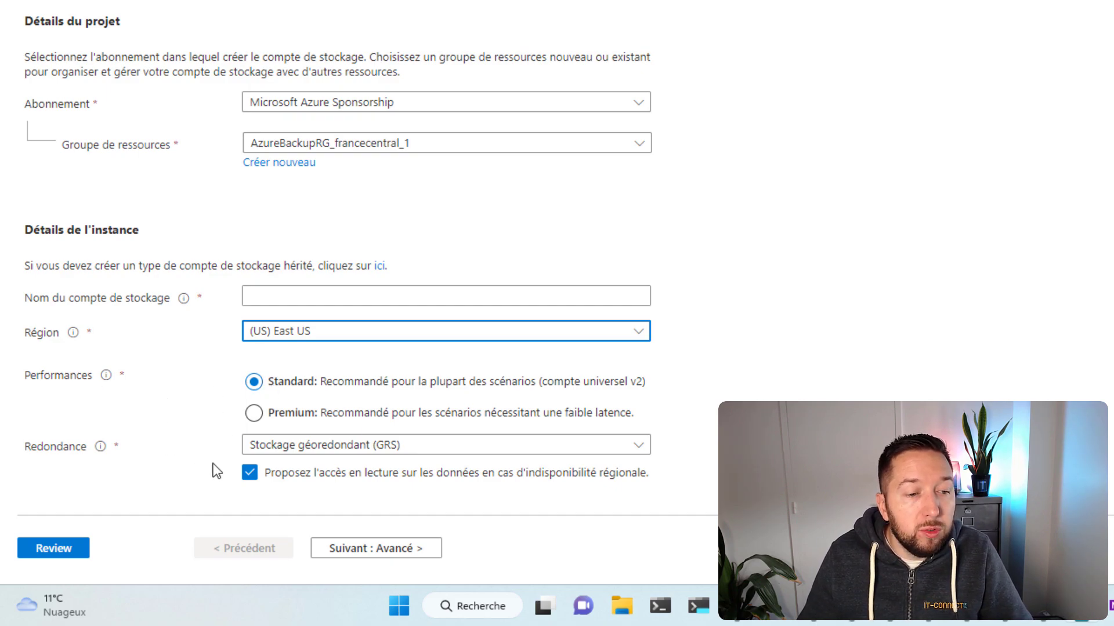
pyautogui.click(333, 451)
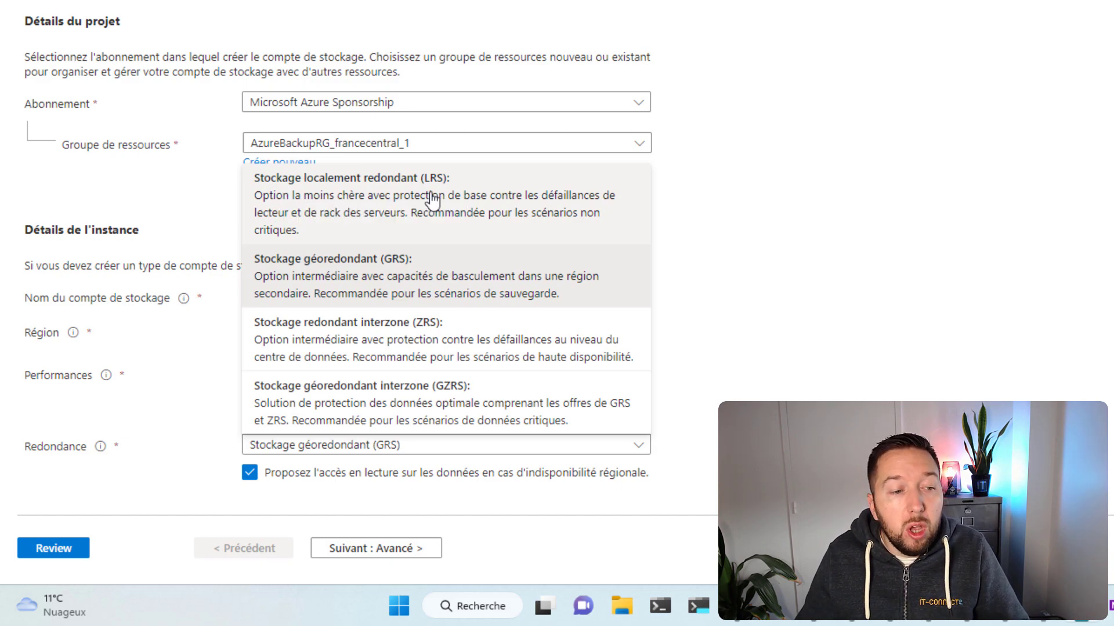
pyautogui.click(431, 198)
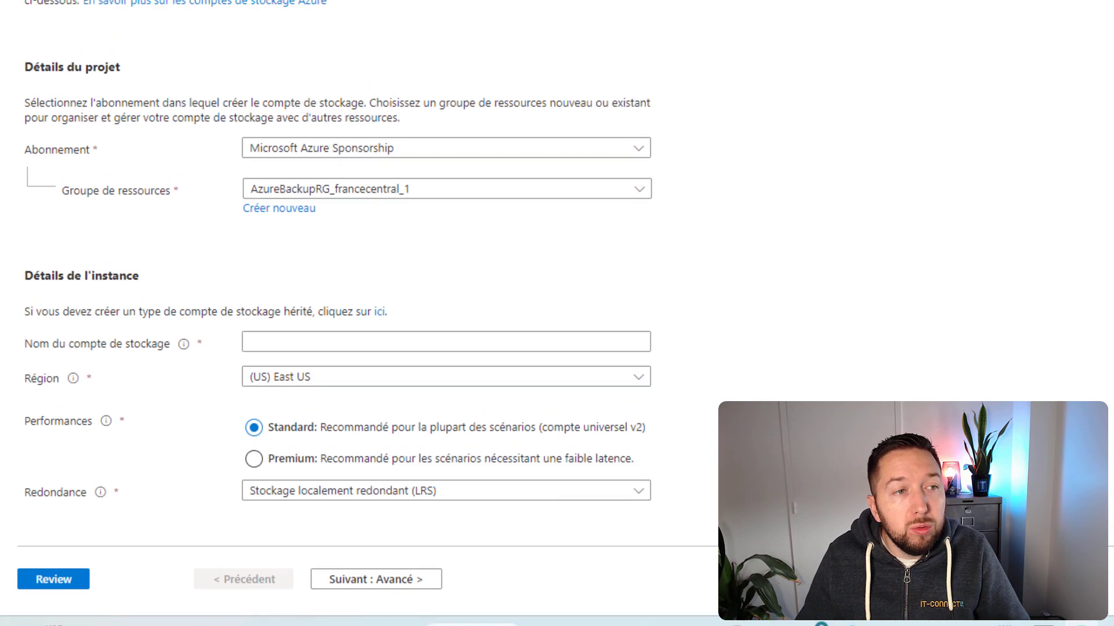
pyautogui.click(92, 52)
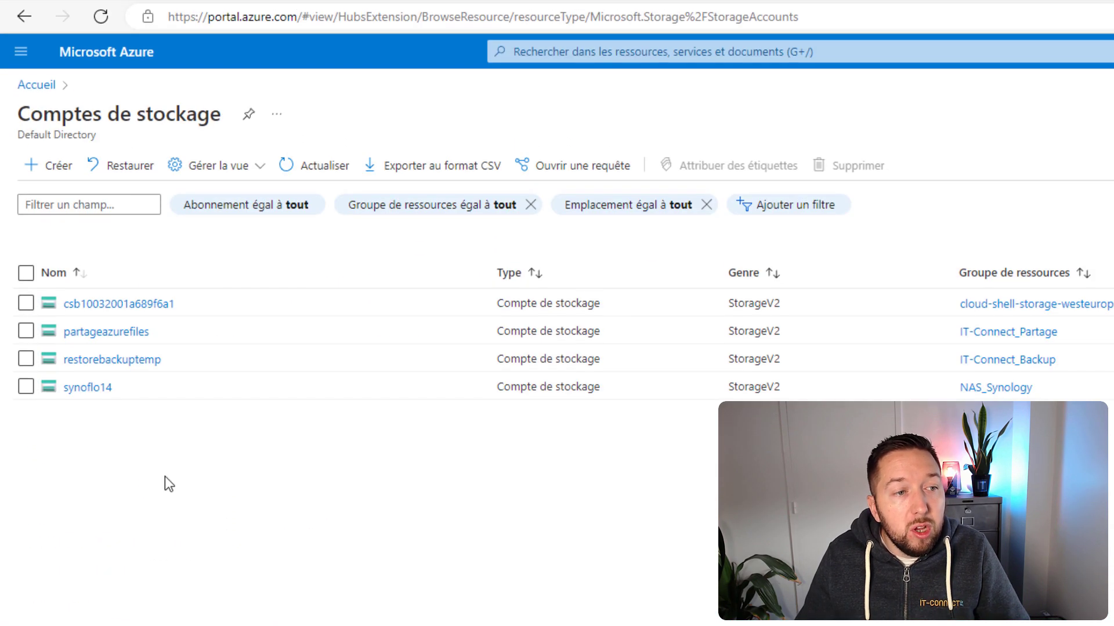
# Look at the overview of the restorebackuptemp storage account and return to the portal home page.
pyautogui.click(95, 360)
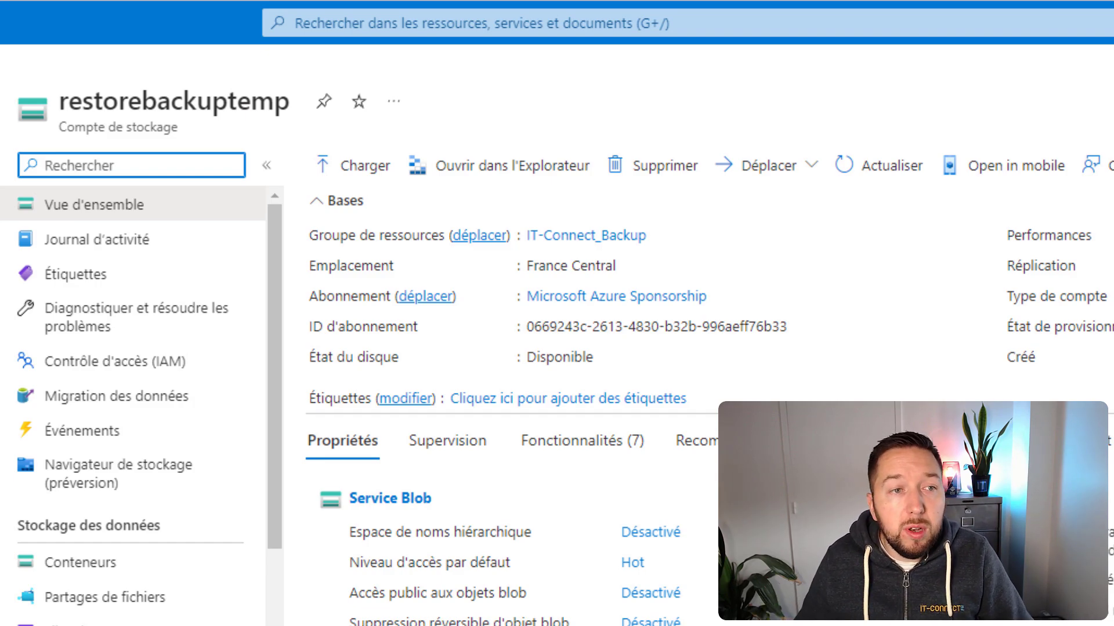
pyautogui.click(132, 85)
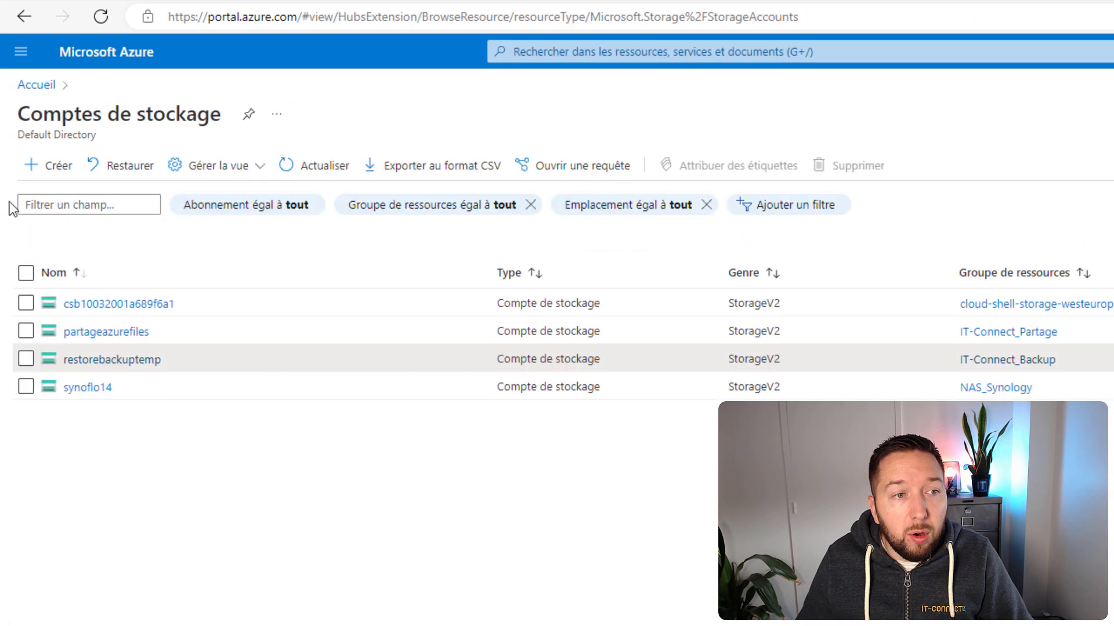
pyautogui.click(56, 86)
# Stop the PC-04 virtual machine and dismiss the notifications.
pyautogui.click(584, 163)
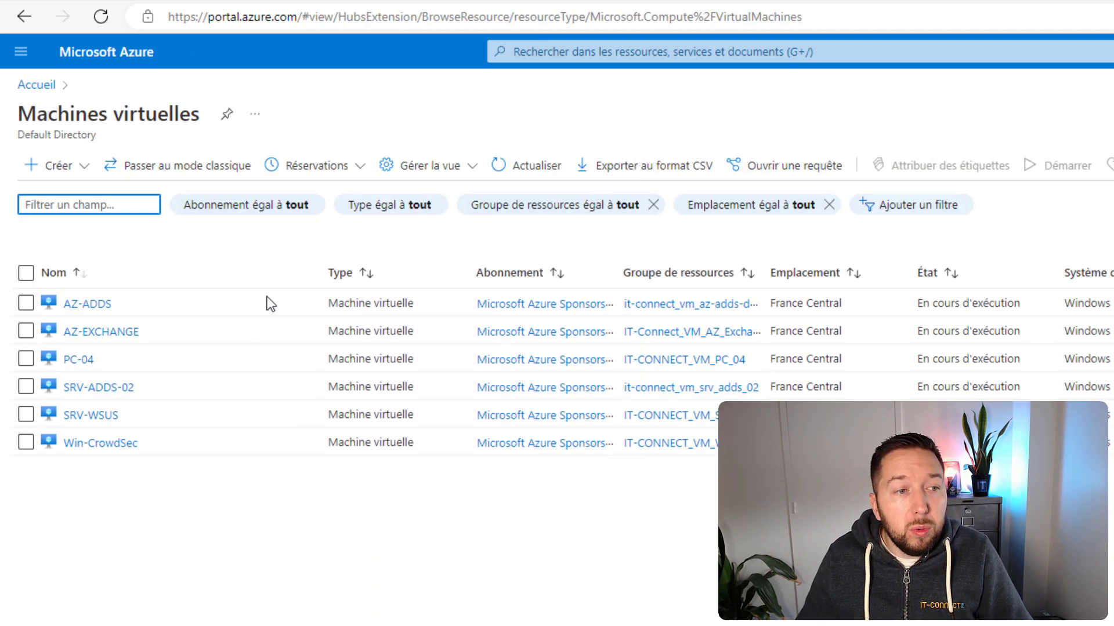
pyautogui.click(79, 360)
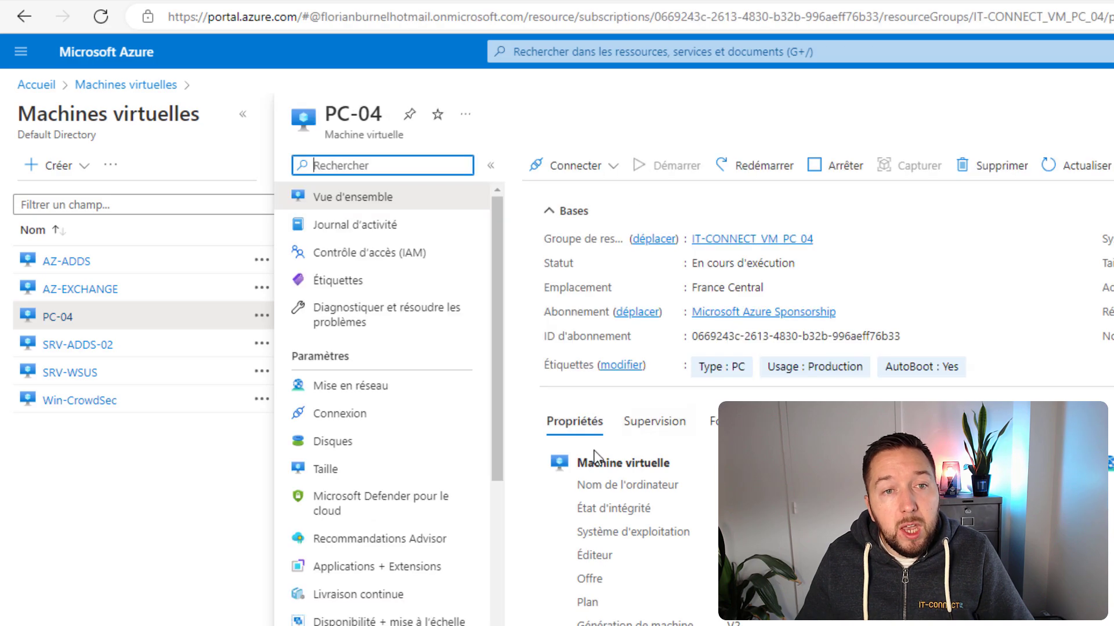
pyautogui.click(835, 165)
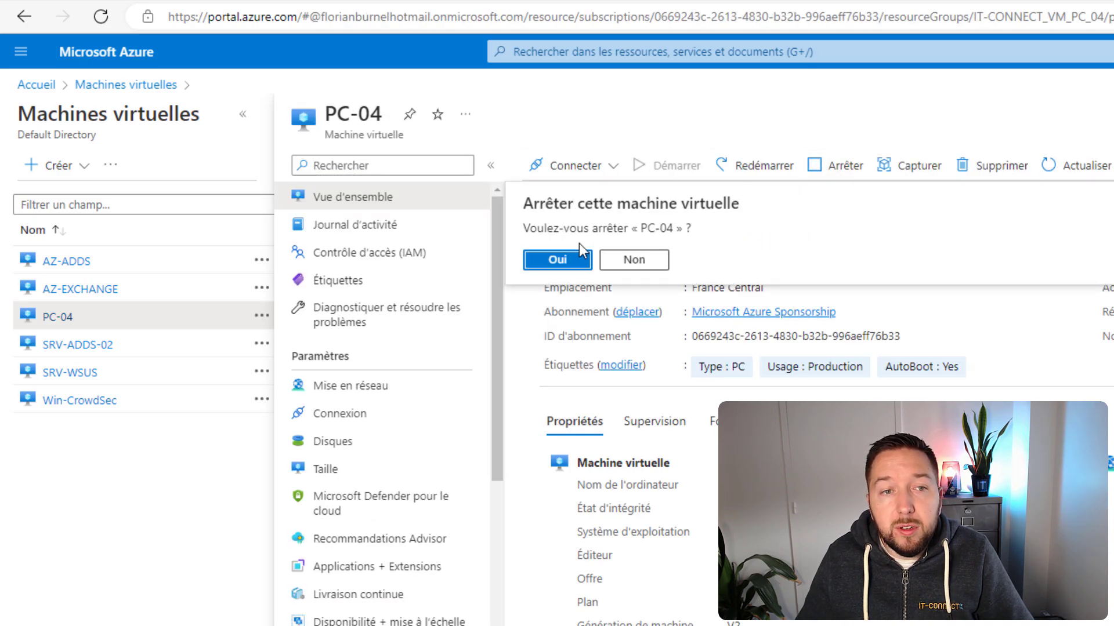
pyautogui.click(557, 260)
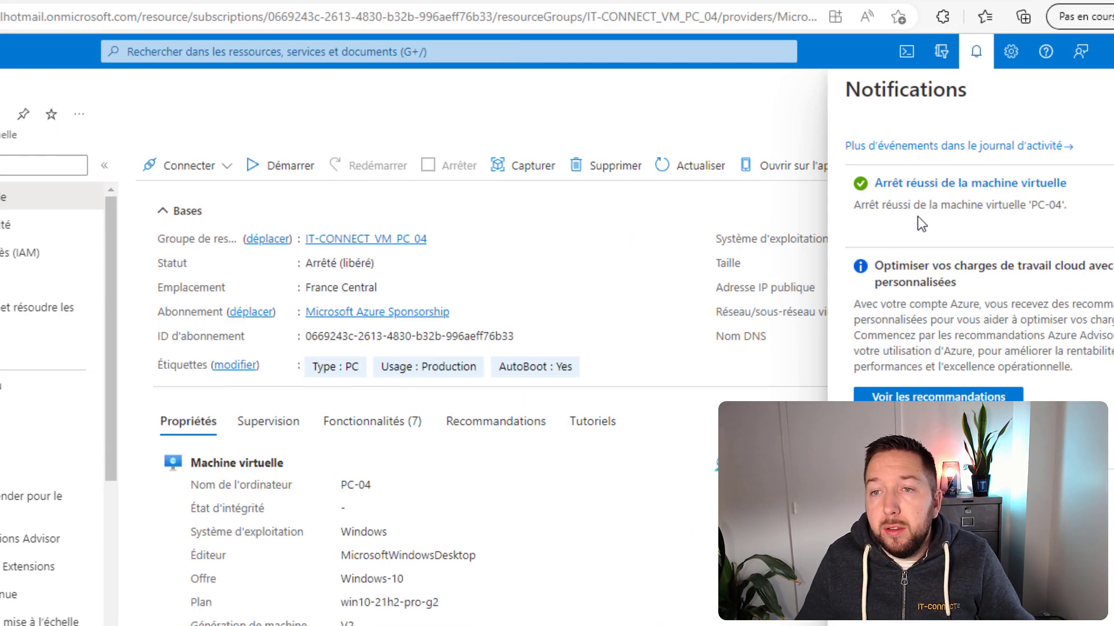
pyautogui.press('Escape')
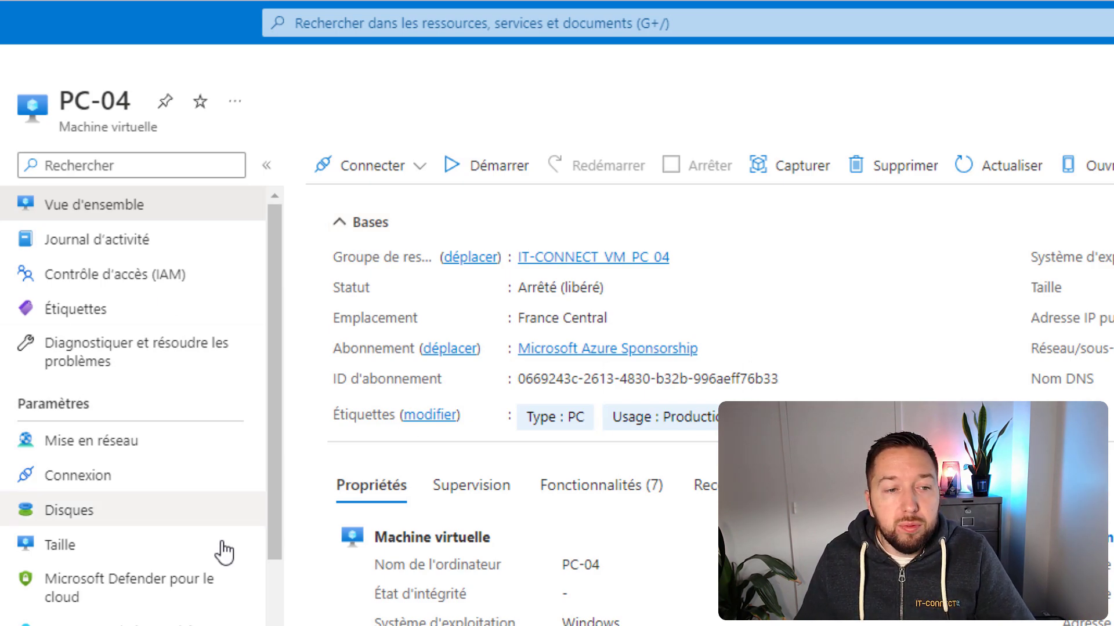
# Open the Sauvegarde page of the PC-04 virtual machine.
pyautogui.scroll(-6, 149, 584)
pyautogui.scroll(-3, 150, 585)
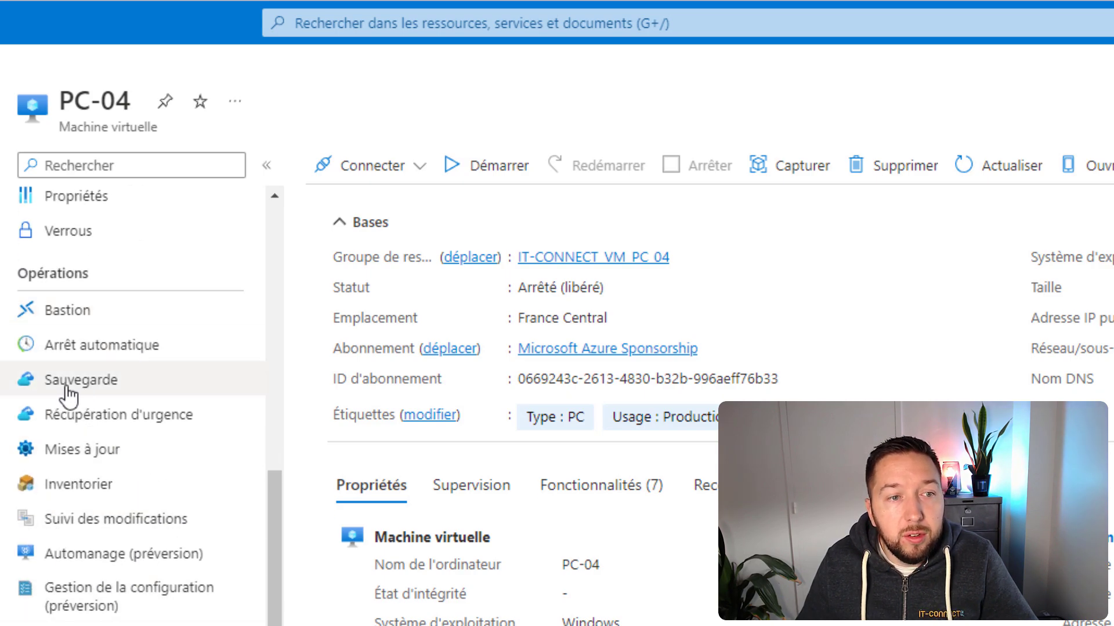
pyautogui.click(51, 384)
# Review PC-04's recovery points, start a virtual machine restore and select the 21/11/2022 3:10:18 AM restore point.
pyautogui.scroll(-4, 371, 440)
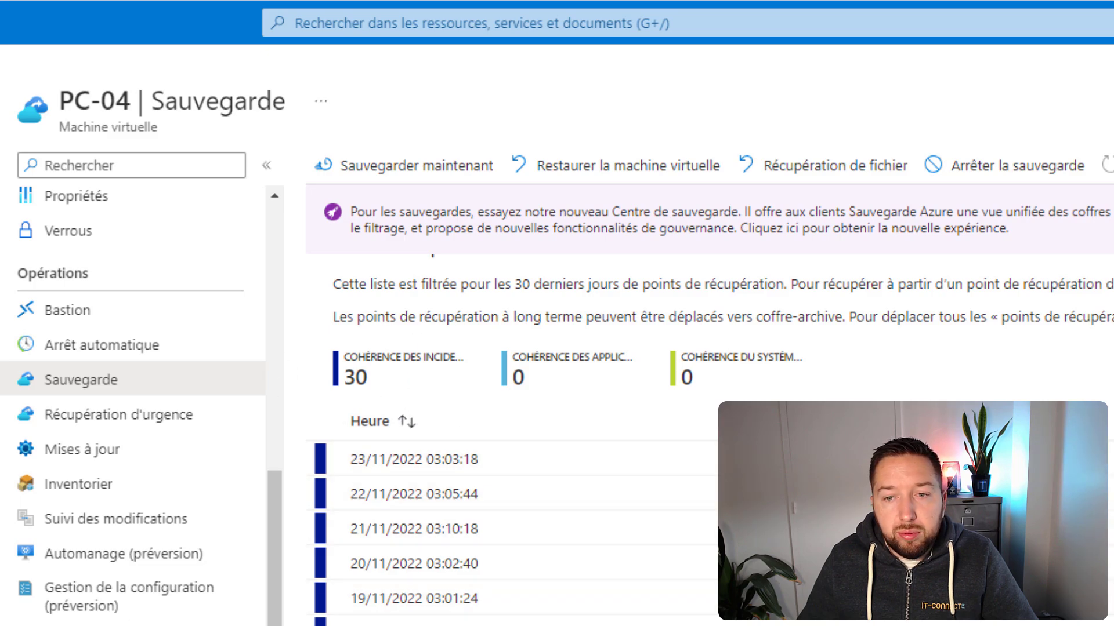
pyautogui.scroll(-8, 511, 440)
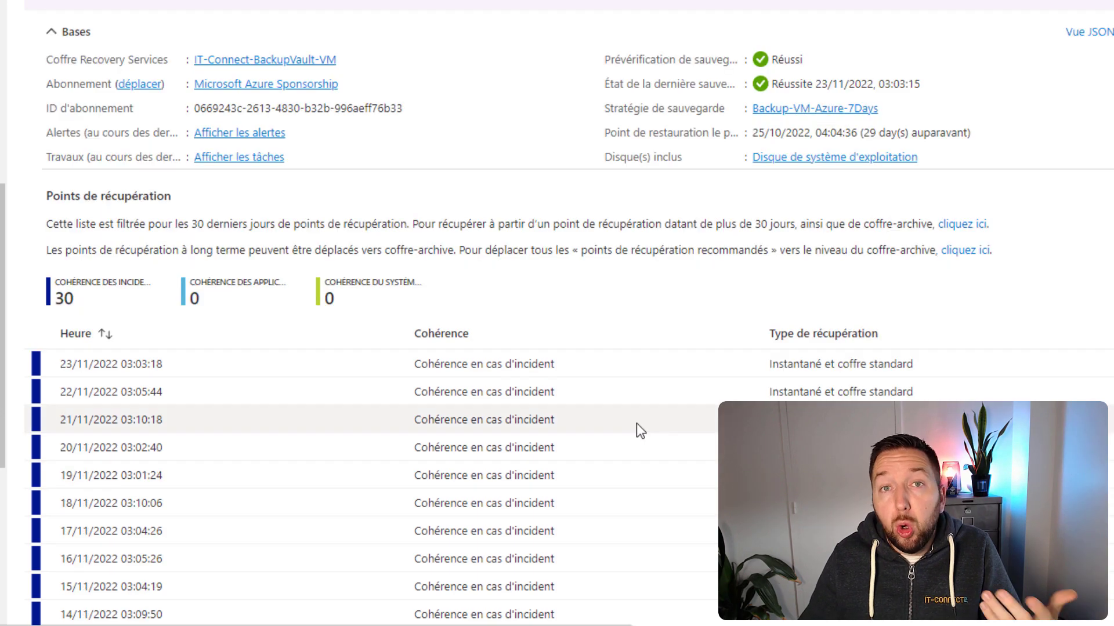
pyautogui.scroll(-8, 636, 426)
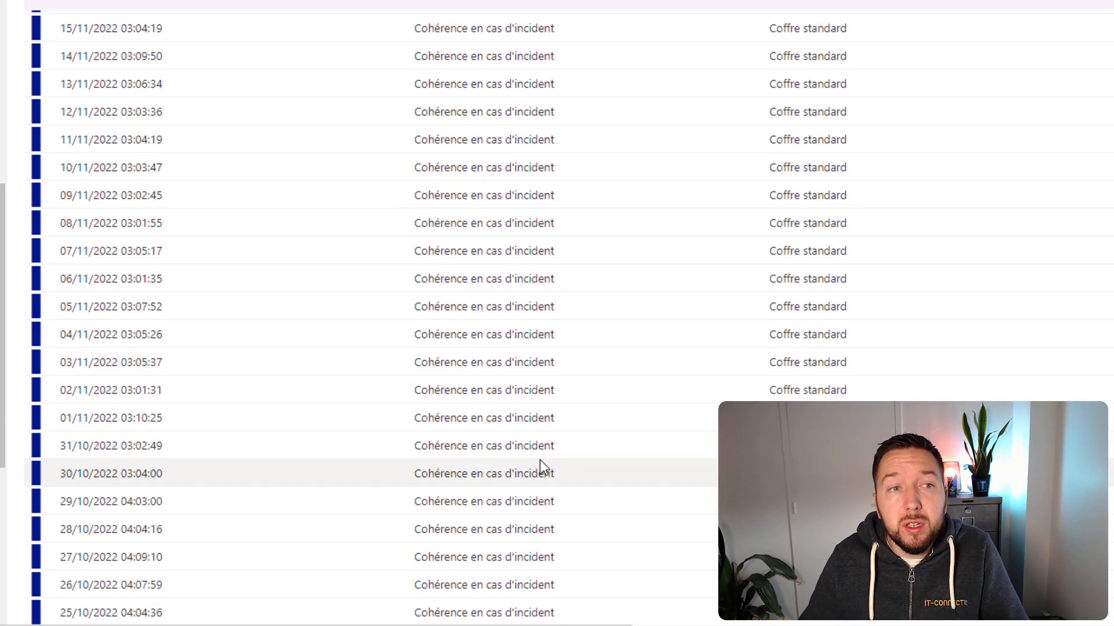
pyautogui.scroll(10, 538, 459)
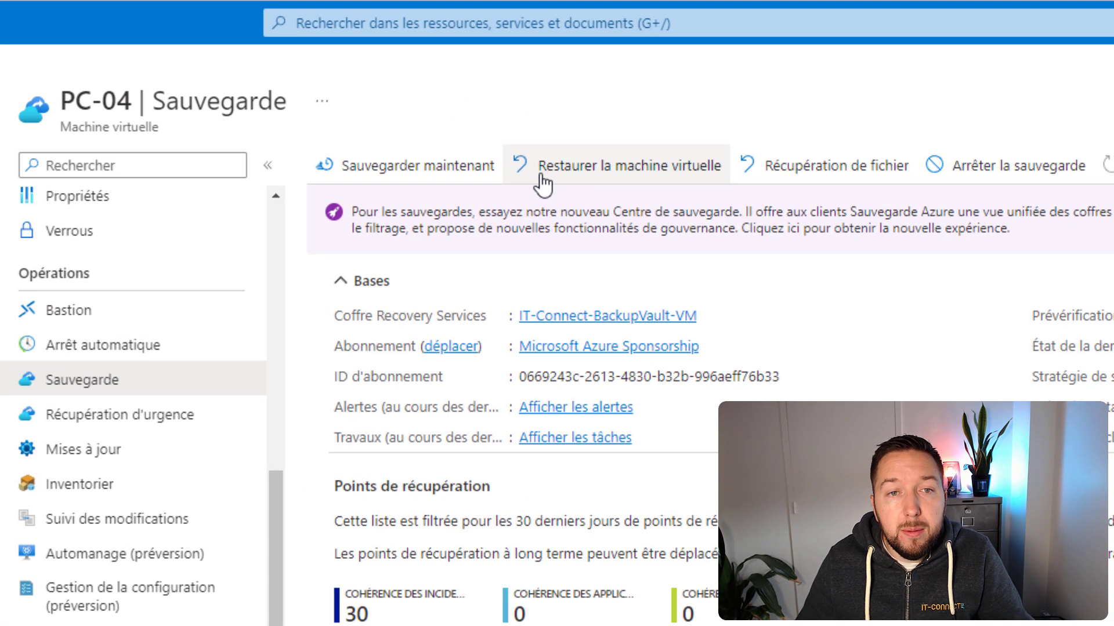
pyautogui.click(579, 166)
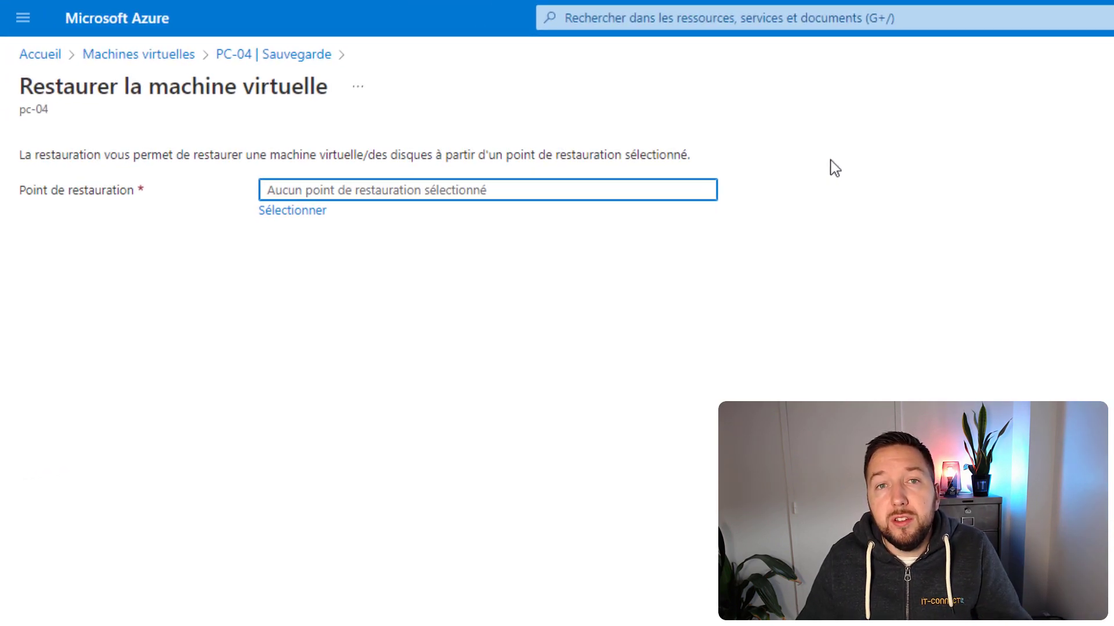
pyautogui.click(278, 212)
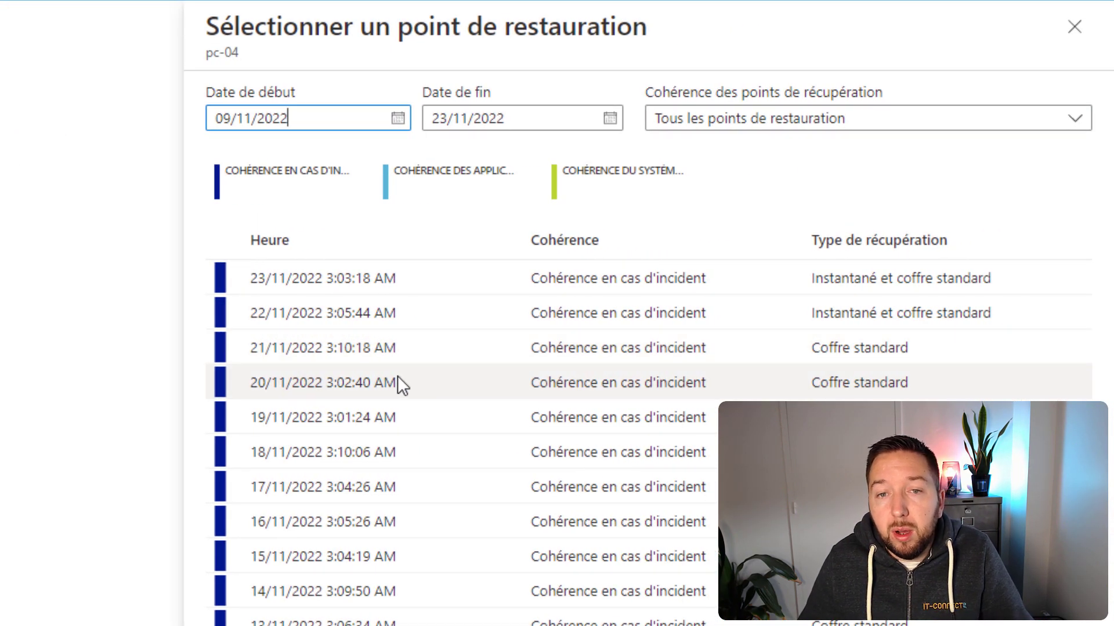
pyautogui.click(405, 349)
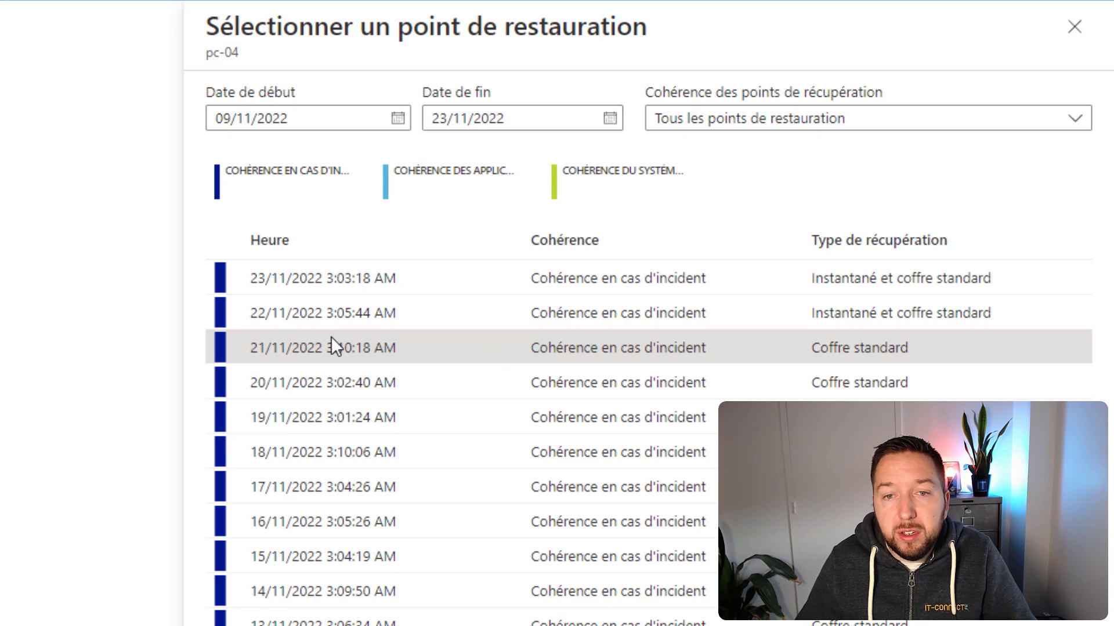
pyautogui.click(250, 624)
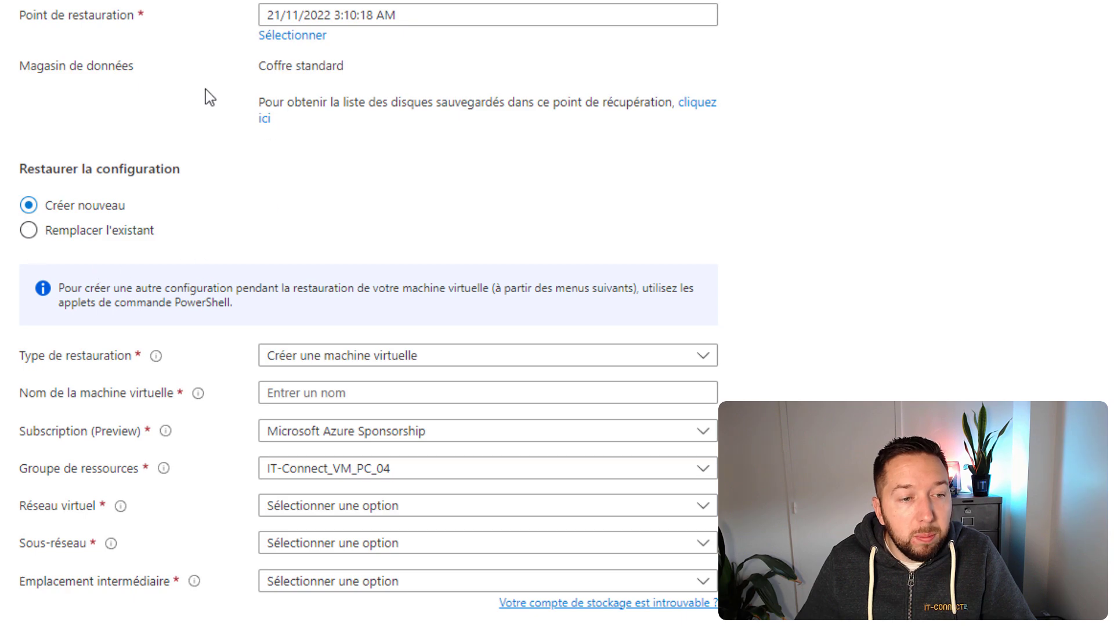
# Set the restore configuration to Remplacer l'existant with restorebackuptemp (StandardLRS) as the staging location.
pyautogui.click(32, 232)
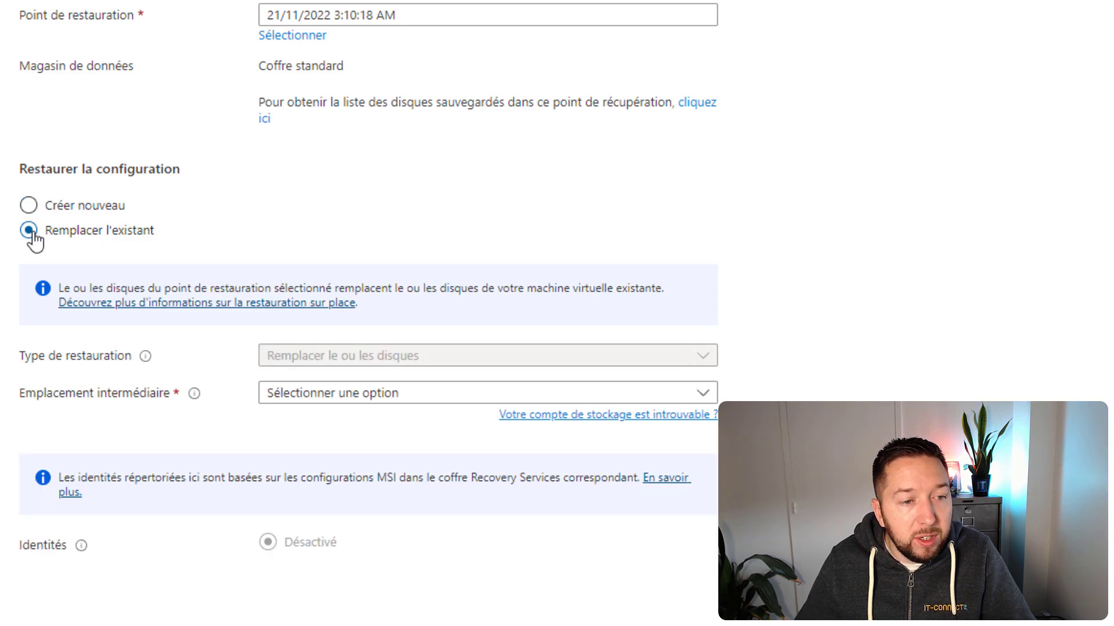
pyautogui.click(405, 358)
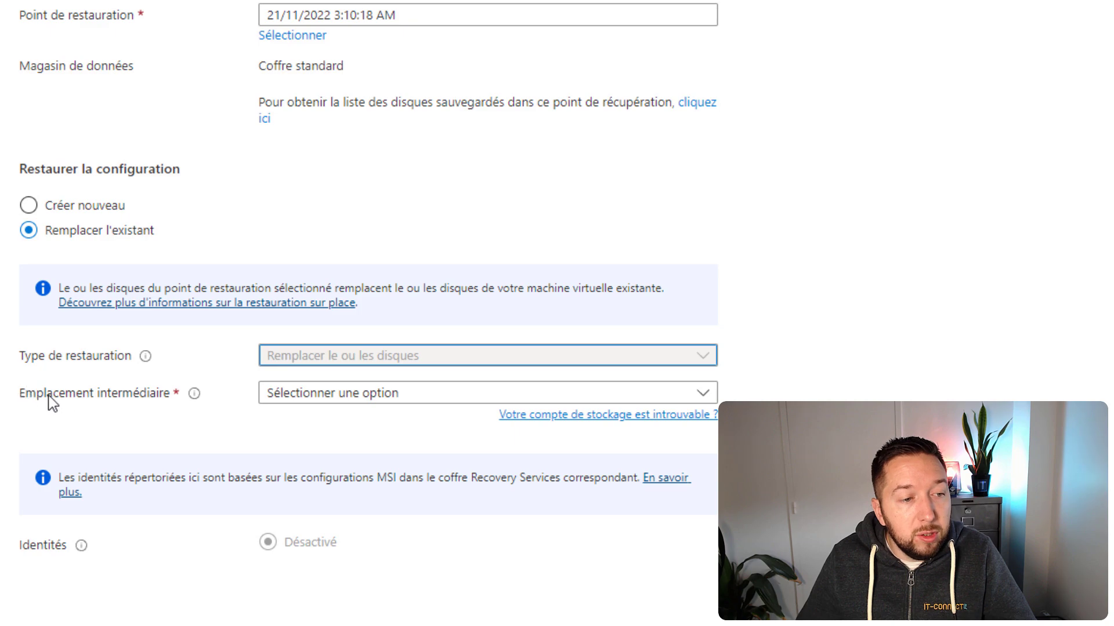
pyautogui.click(304, 396)
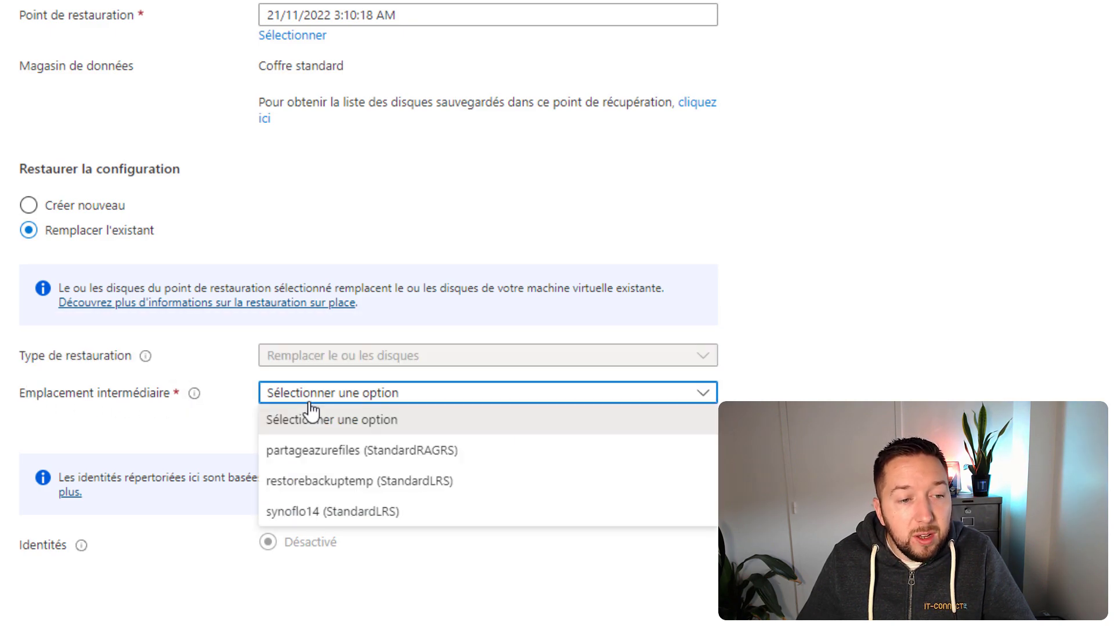
pyautogui.click(333, 481)
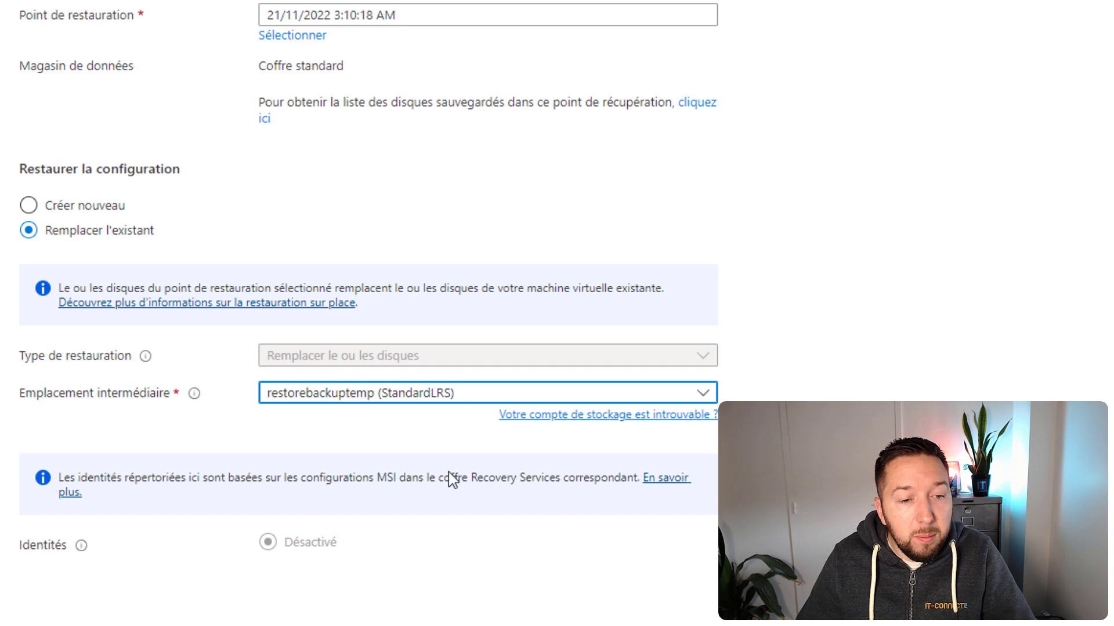
pyautogui.click(447, 607)
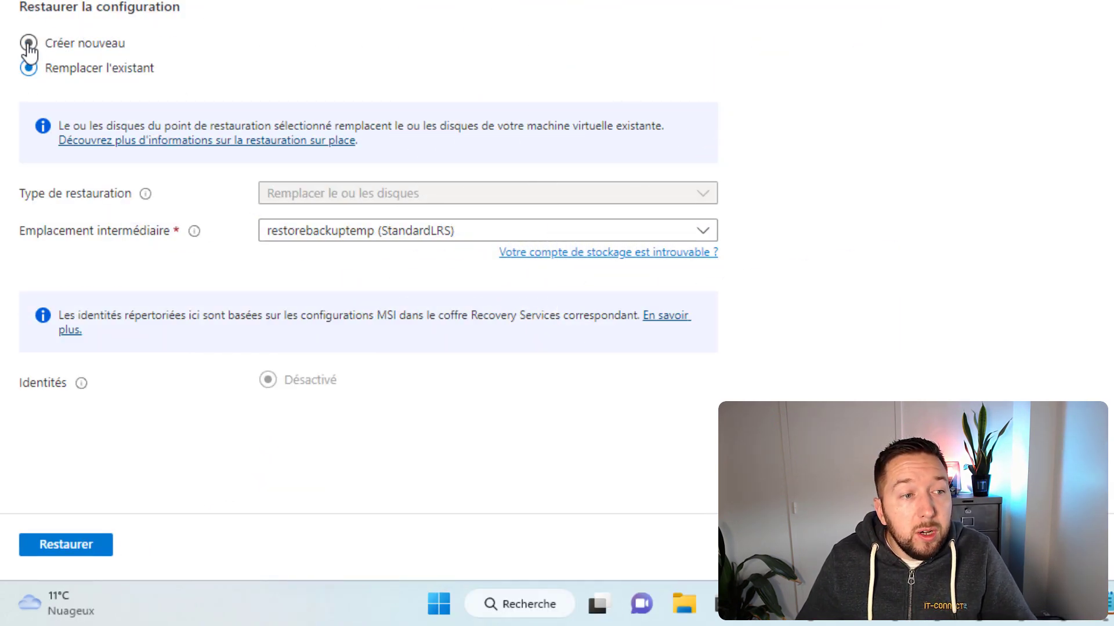
# Check the Créer nouveau options, then launch the PC-04 restore with Remplacer l'existant selected.
pyautogui.click(28, 43)
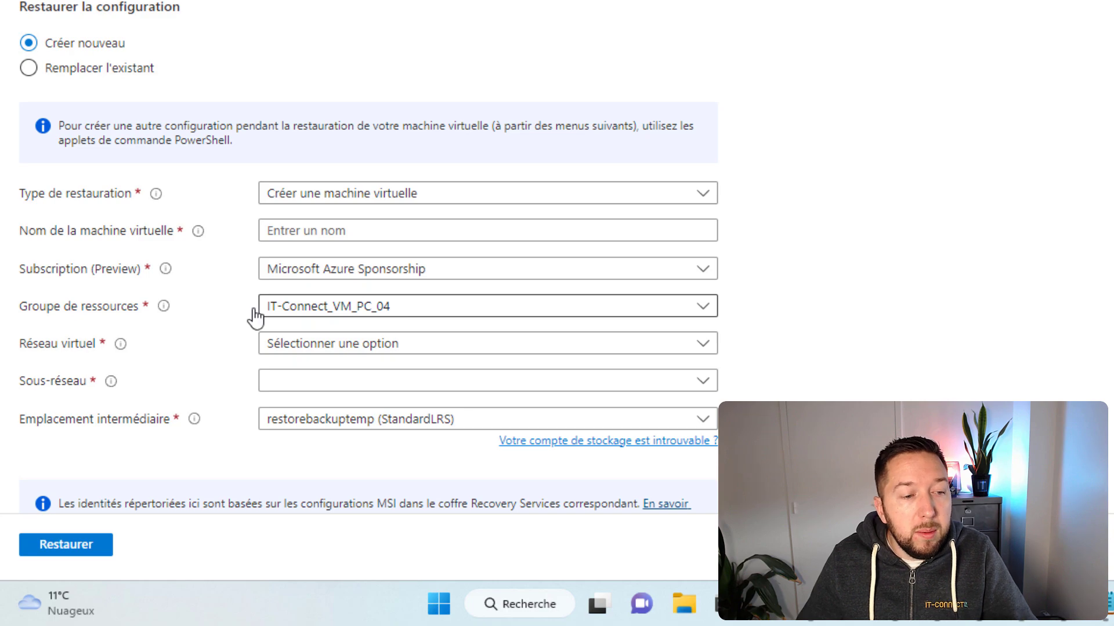
pyautogui.click(28, 75)
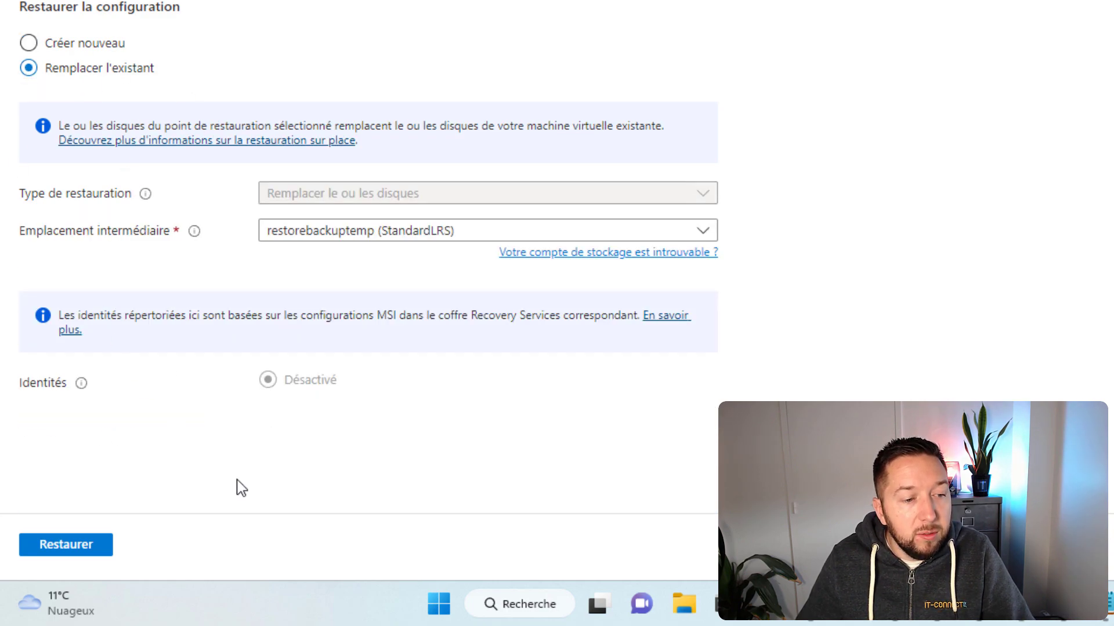
pyautogui.click(75, 551)
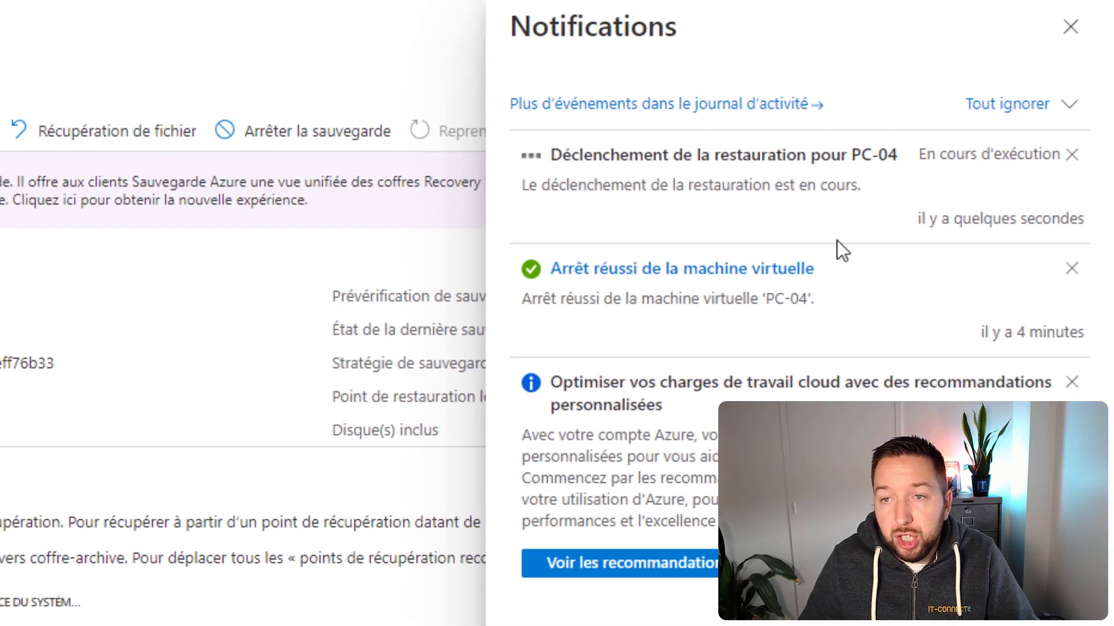
# Find the Centre de sauvegarde service and view the details of the pc-04 Restaurer job among its backup jobs.
pyautogui.click(580, 19)
pyautogui.write('centre de')
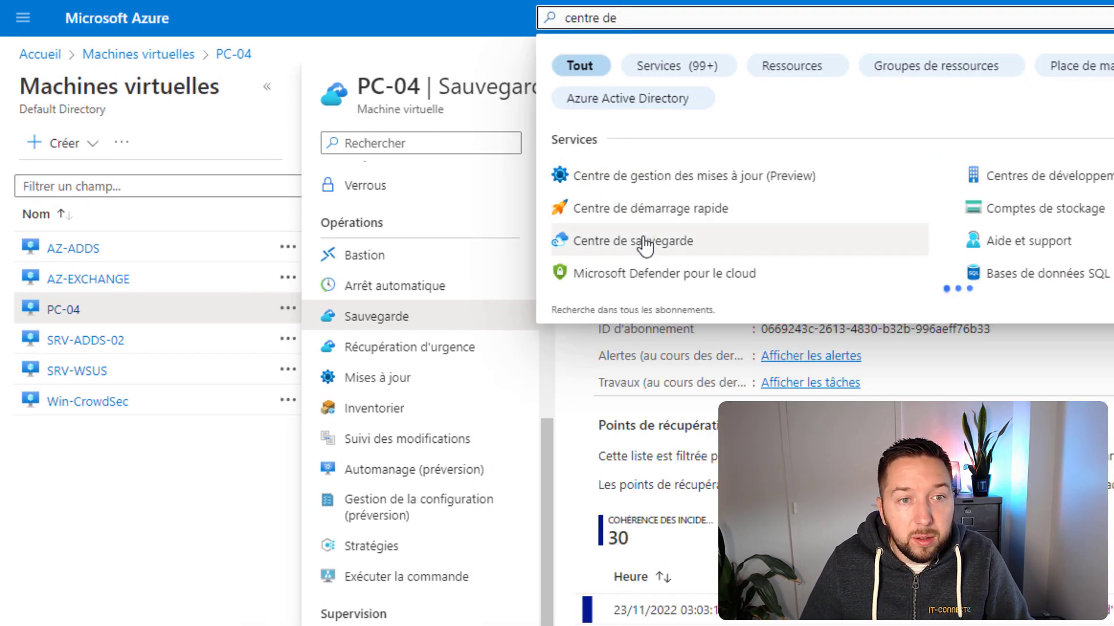
pyautogui.click(645, 243)
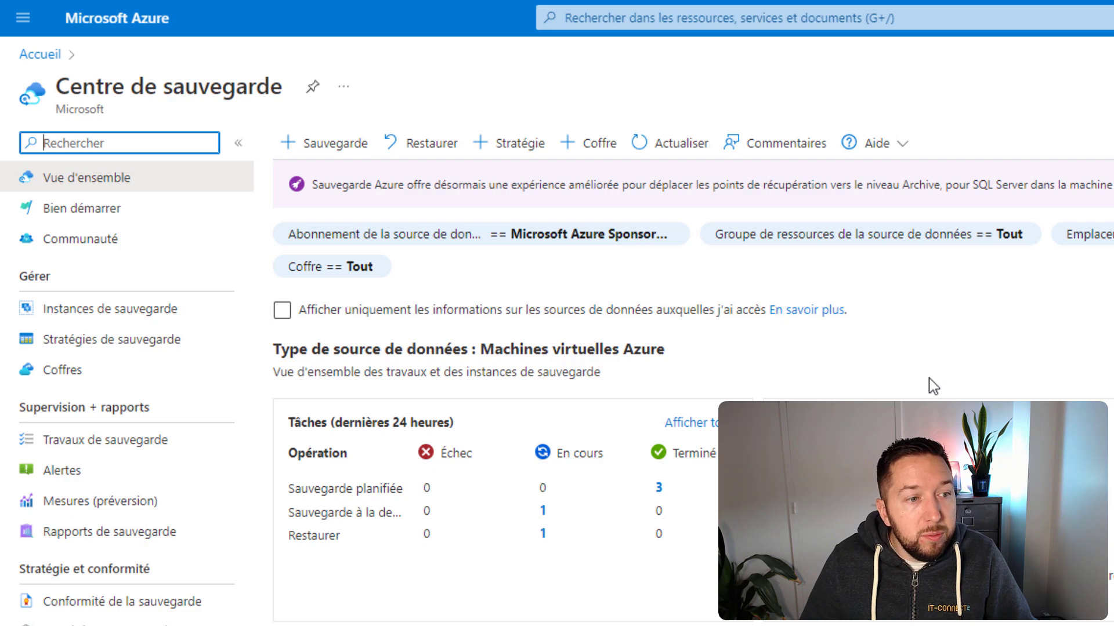
pyautogui.click(139, 442)
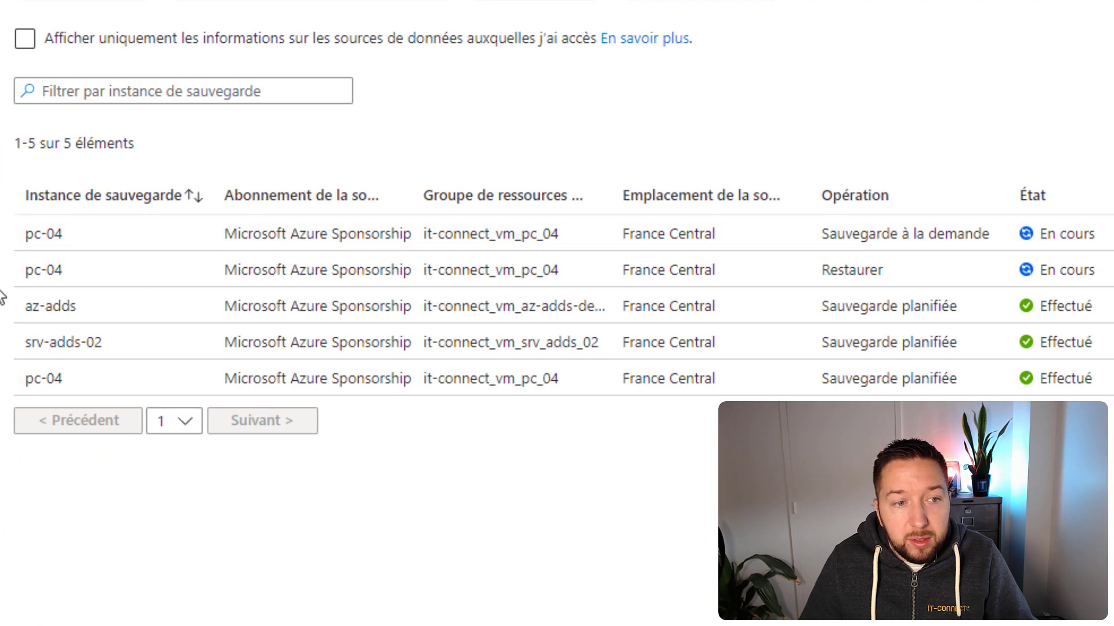
pyautogui.click(31, 284)
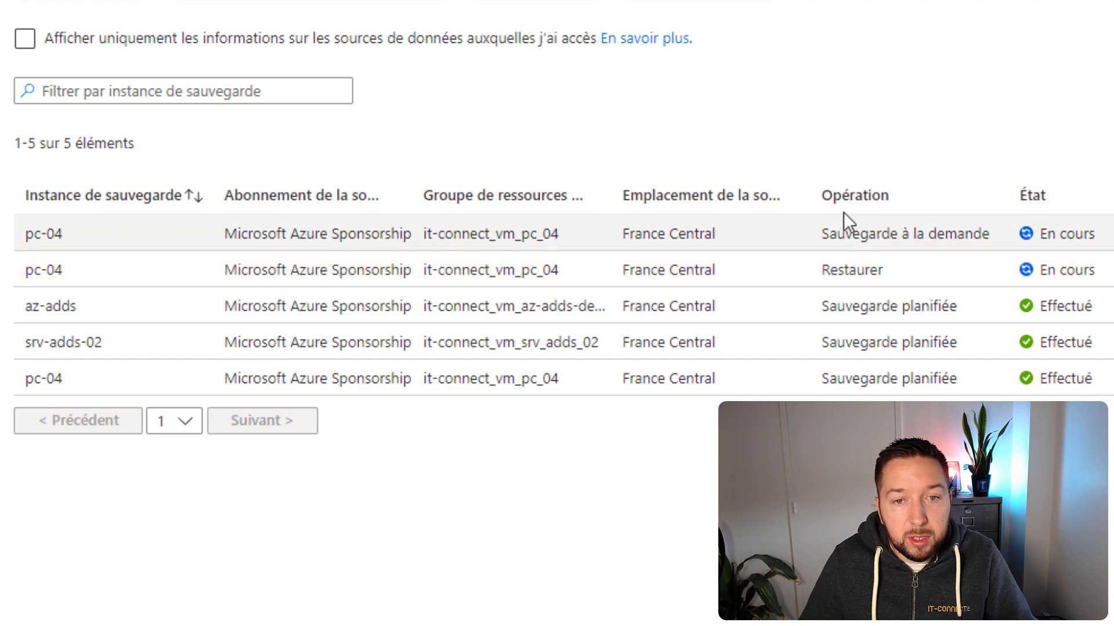
pyautogui.click(843, 279)
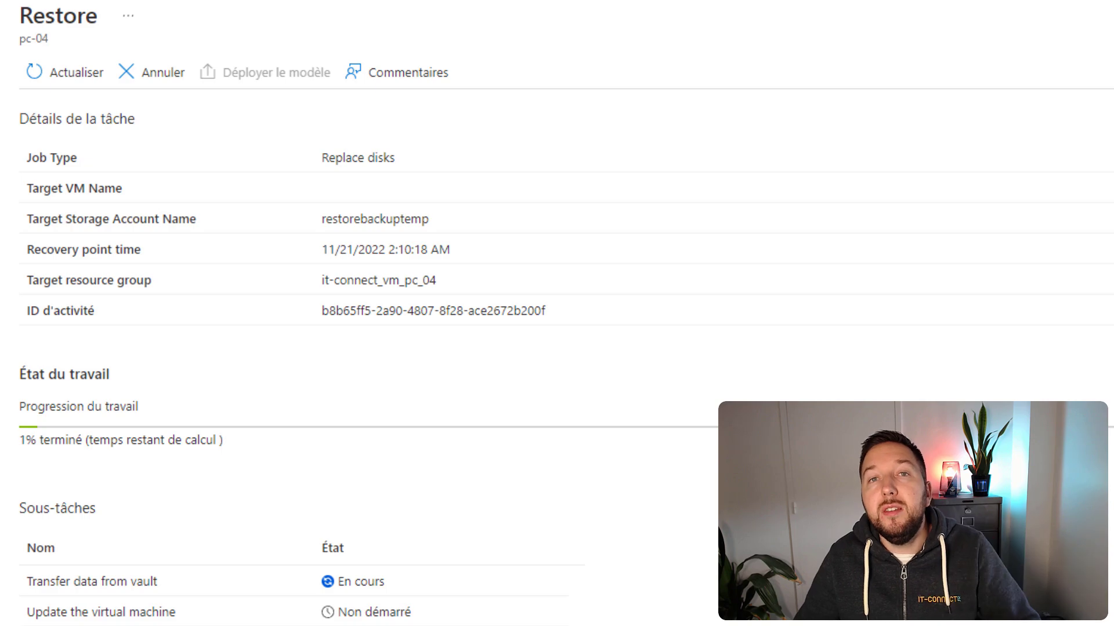
# Refresh the pc-04 restore job and check its progress alongside the subtasks of the pc-04 Sauvegarde à la demande job.
pyautogui.click(62, 81)
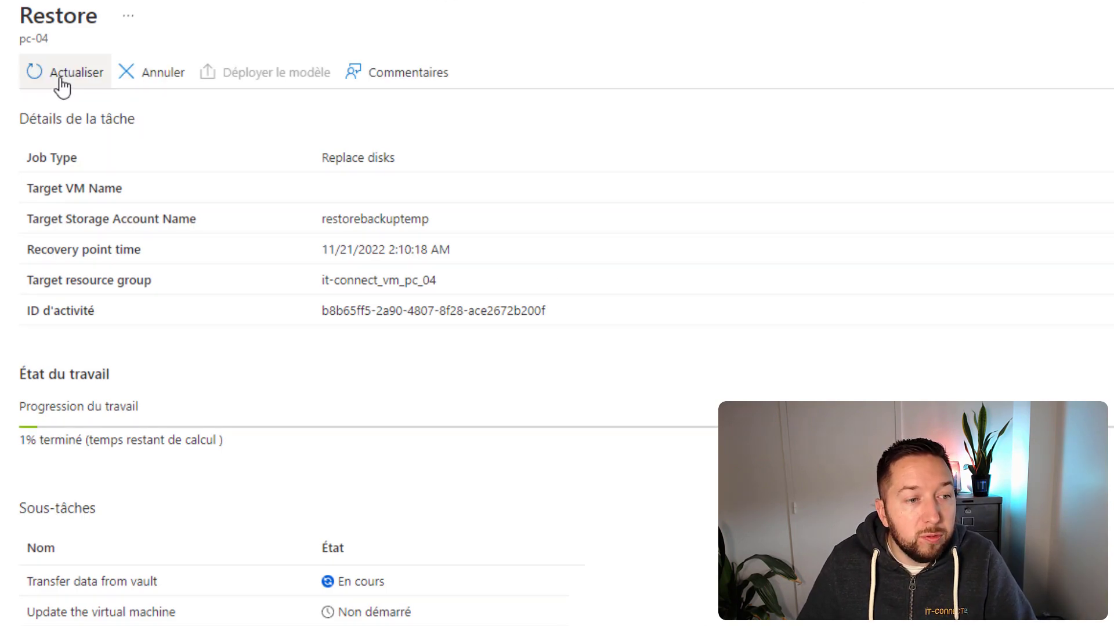
pyautogui.click(61, 81)
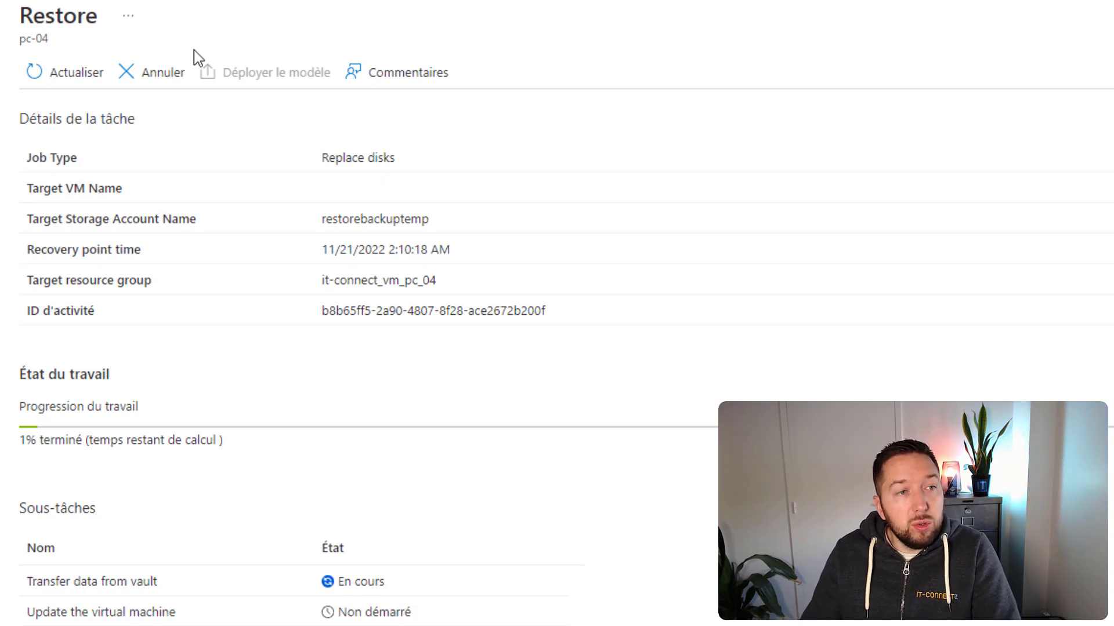
pyautogui.click(203, 0)
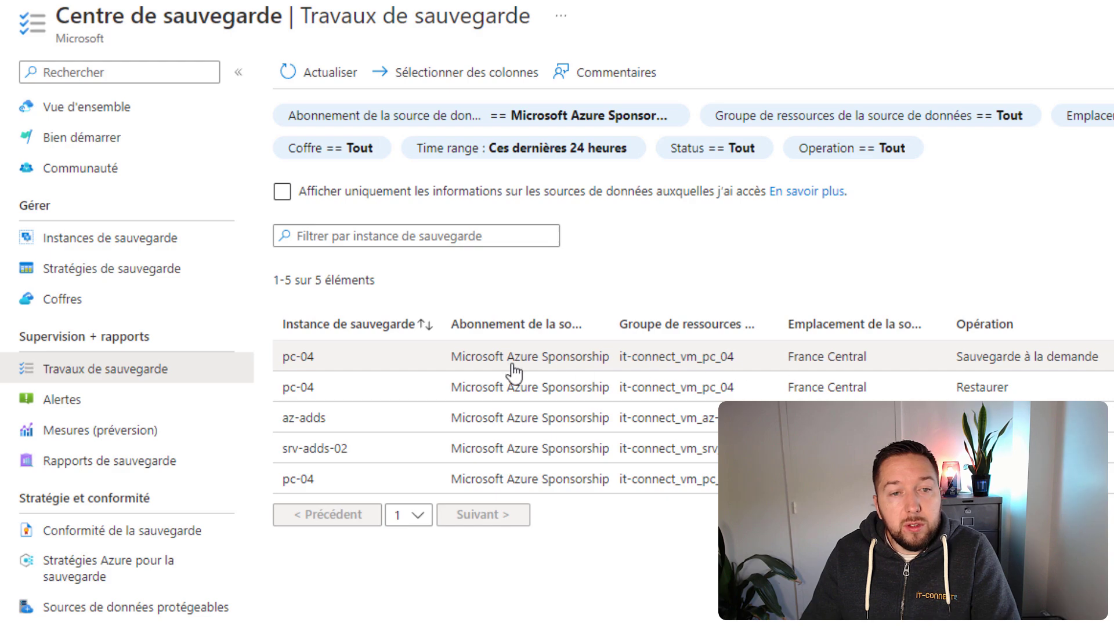
pyautogui.click(1020, 359)
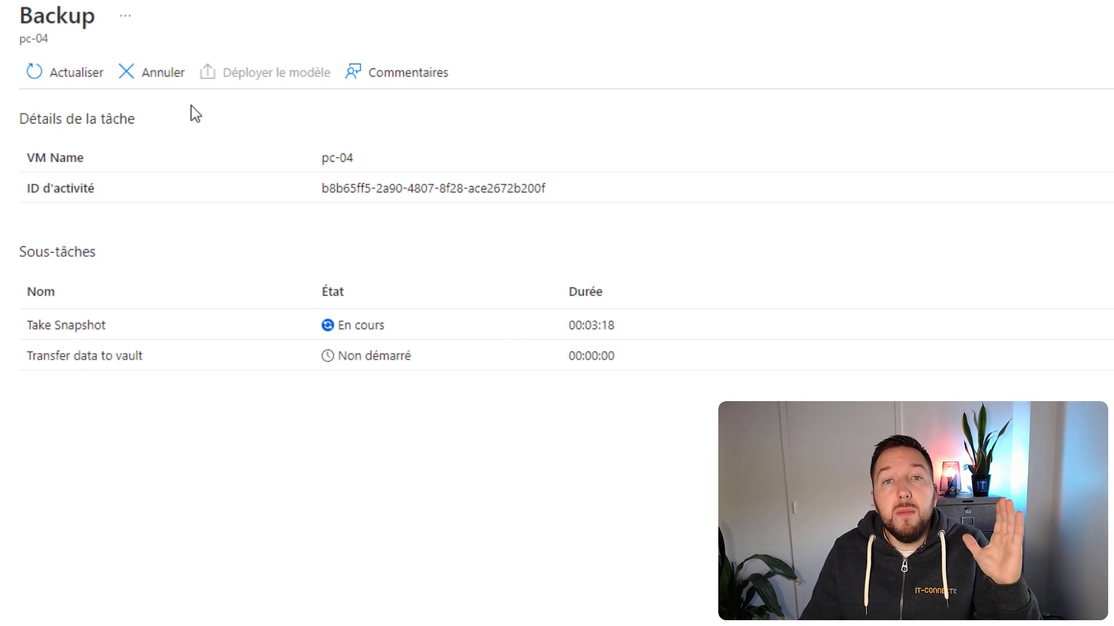
pyautogui.click(203, 3)
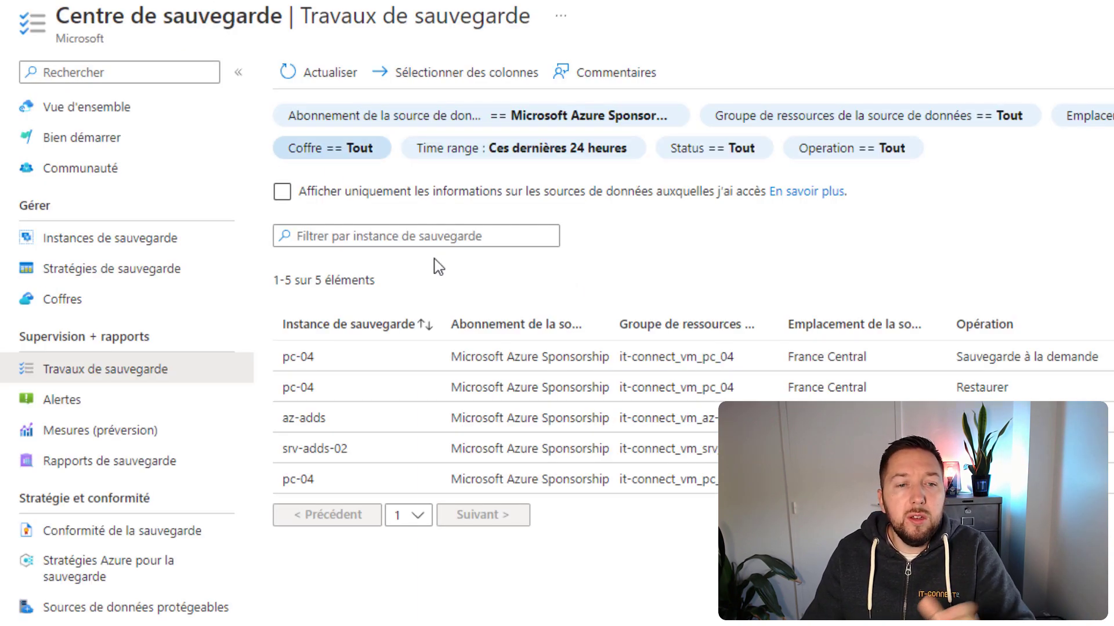
pyautogui.click(539, 387)
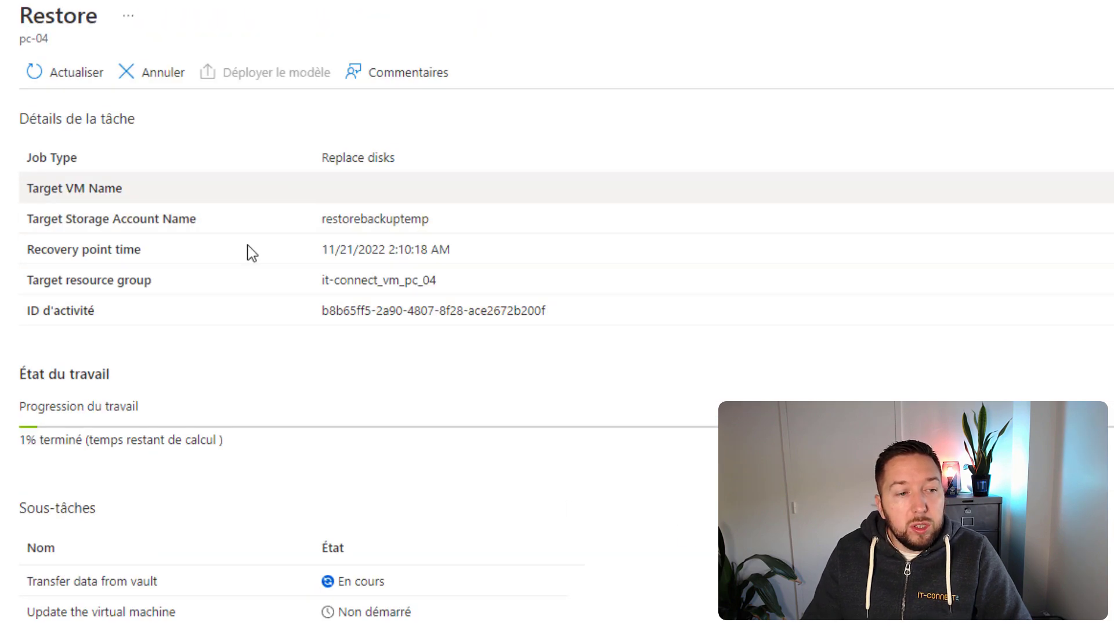